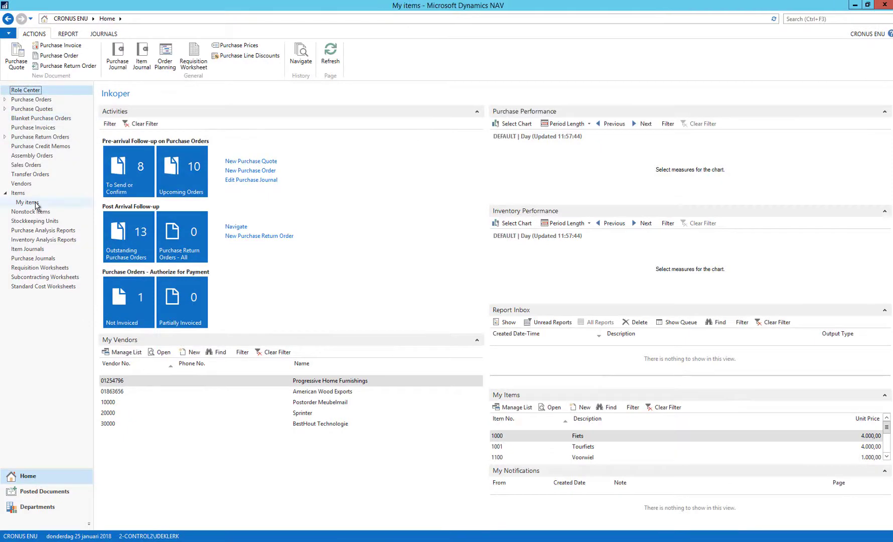
- Set the vendor item number of the PARIS Guest Chair, black (X1900-S) to 1234 and close its item card
click(141, 191)
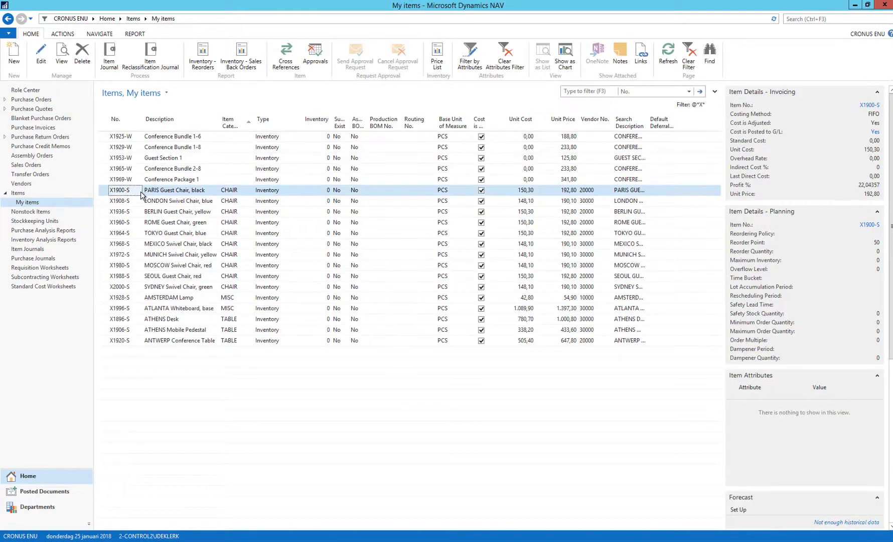
click(49, 70)
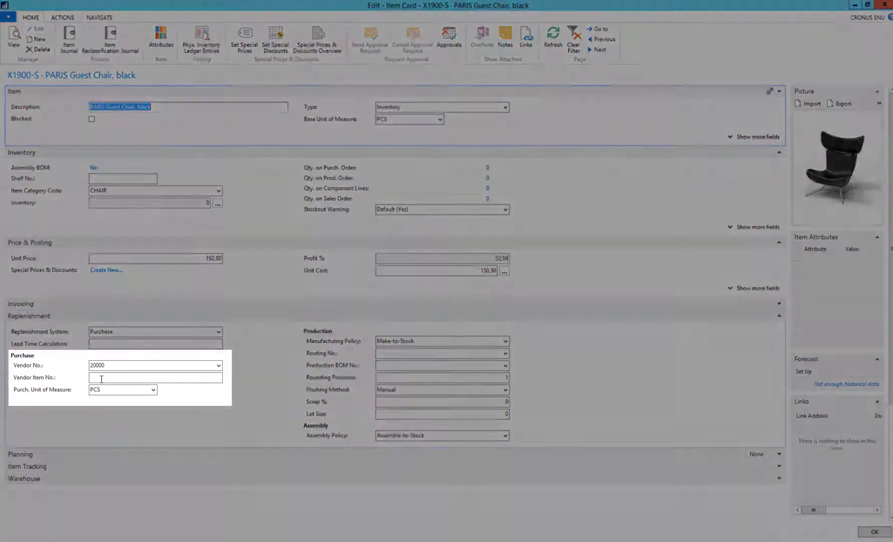
click(96, 379)
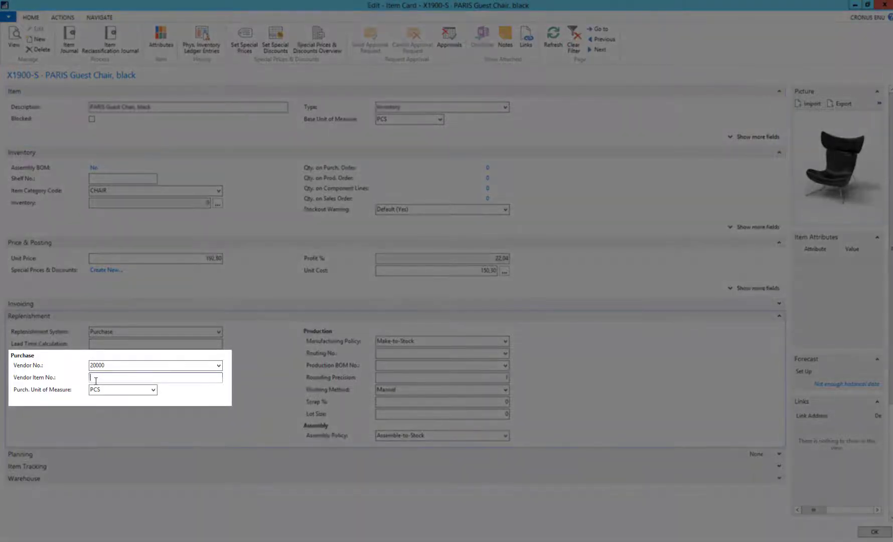
text(1234)
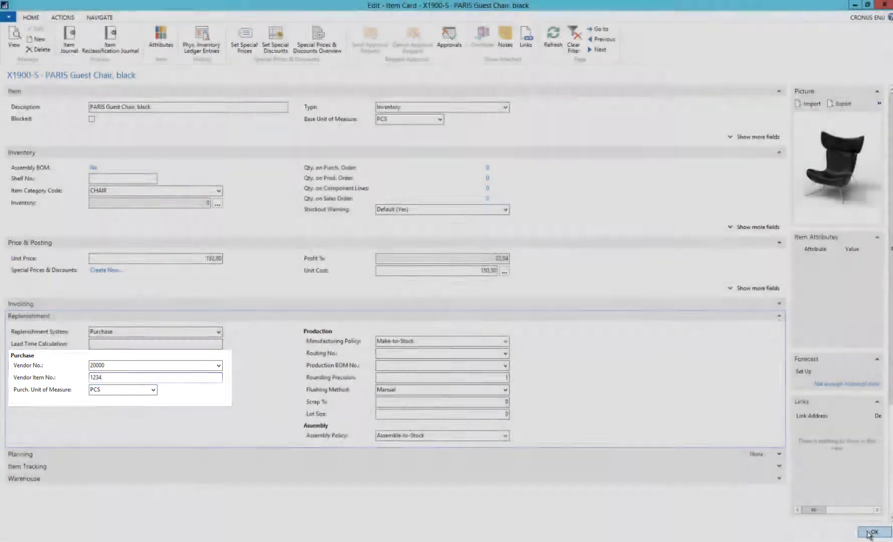
click(871, 531)
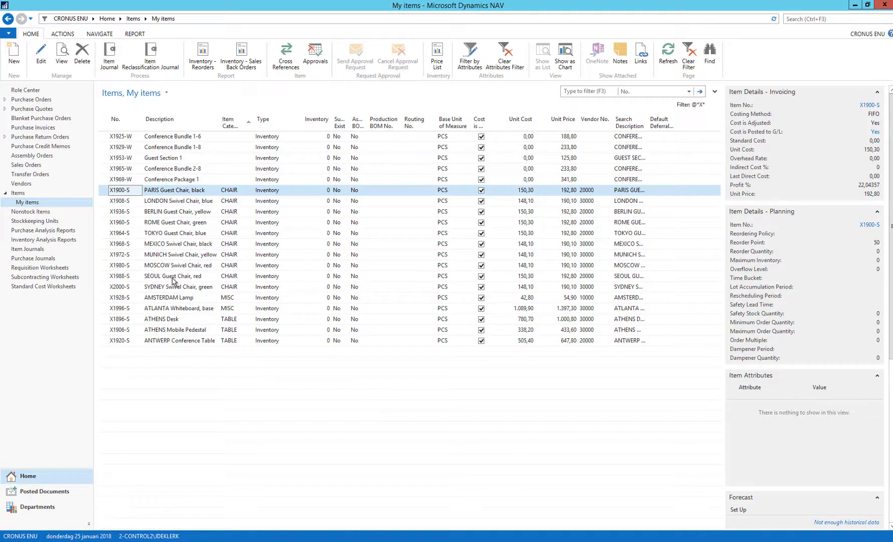
- Try to set the unit price of the PARIS Guest Chair, black to 150 and discard the unsaved change
click(40, 53)
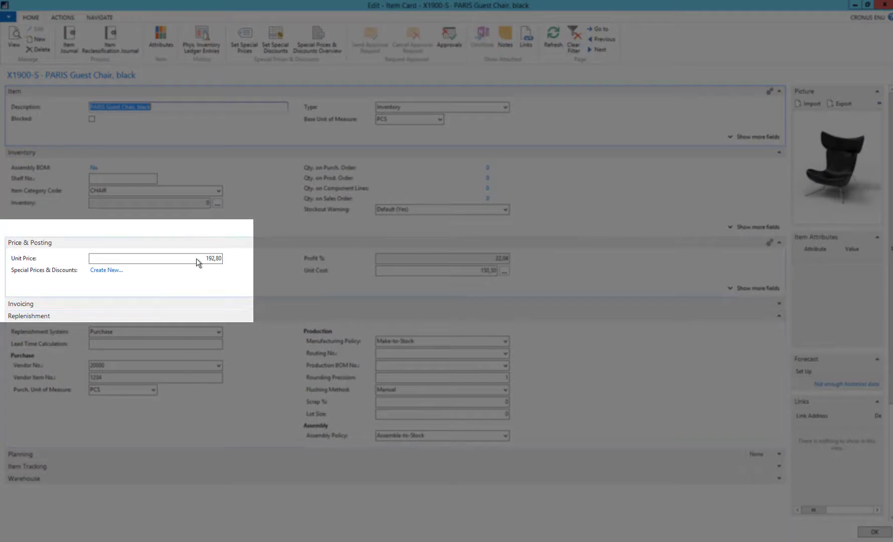
click(197, 259)
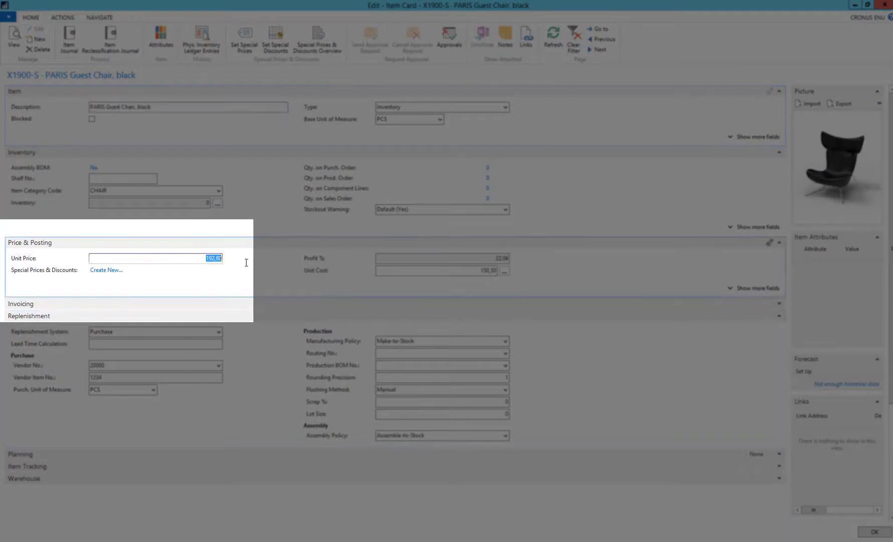
text(150)
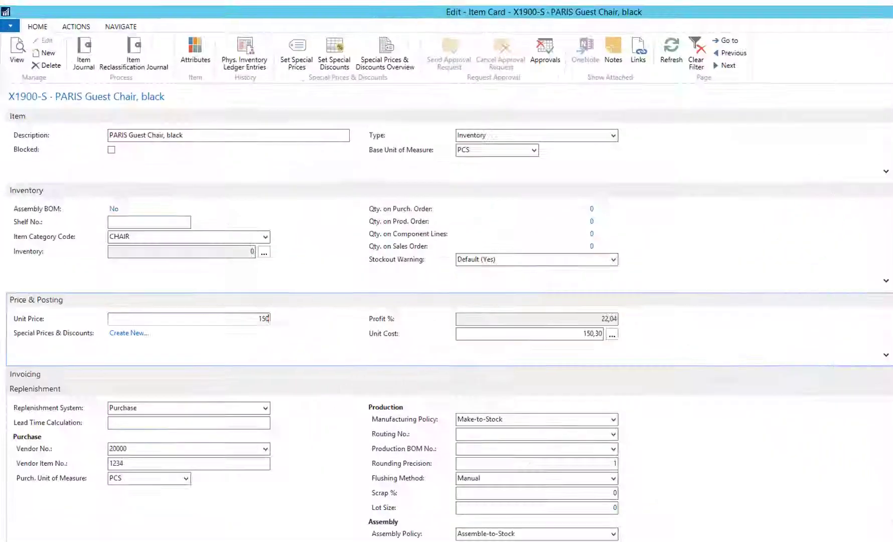
key(Tab)
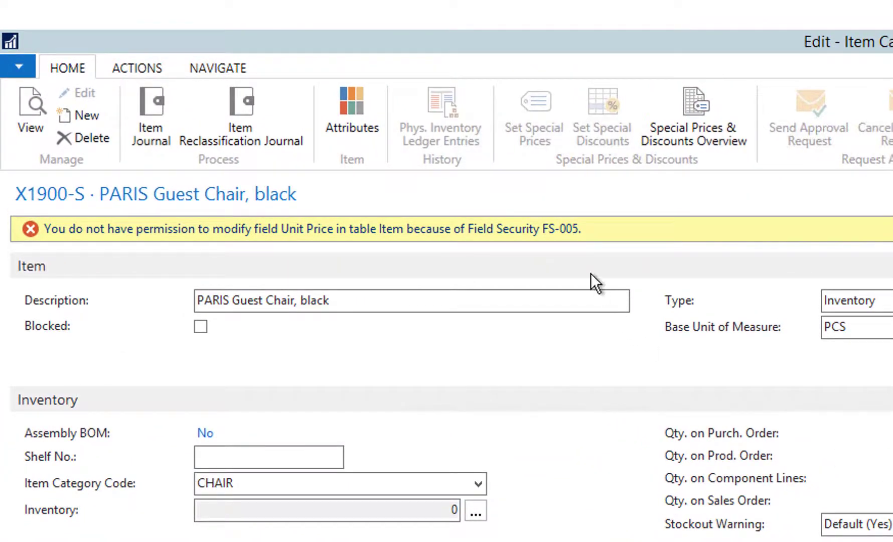
key(Escape)
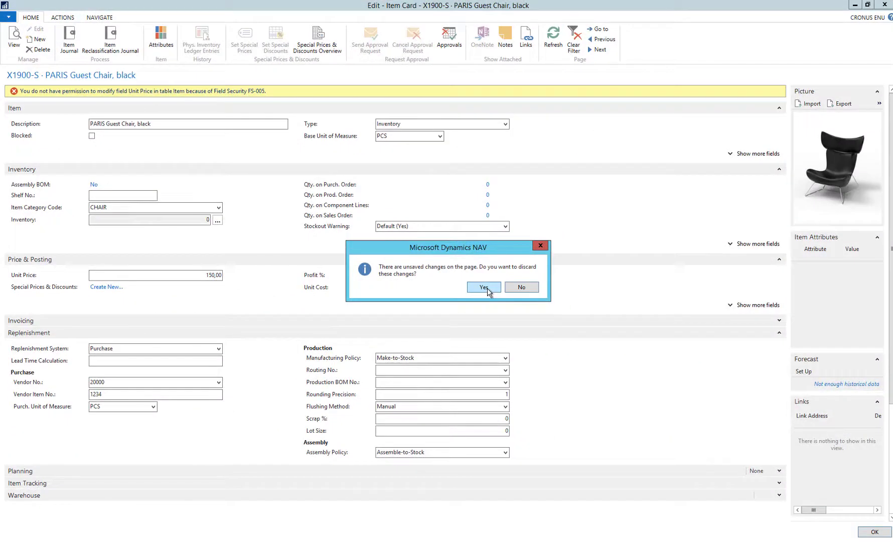
click(483, 287)
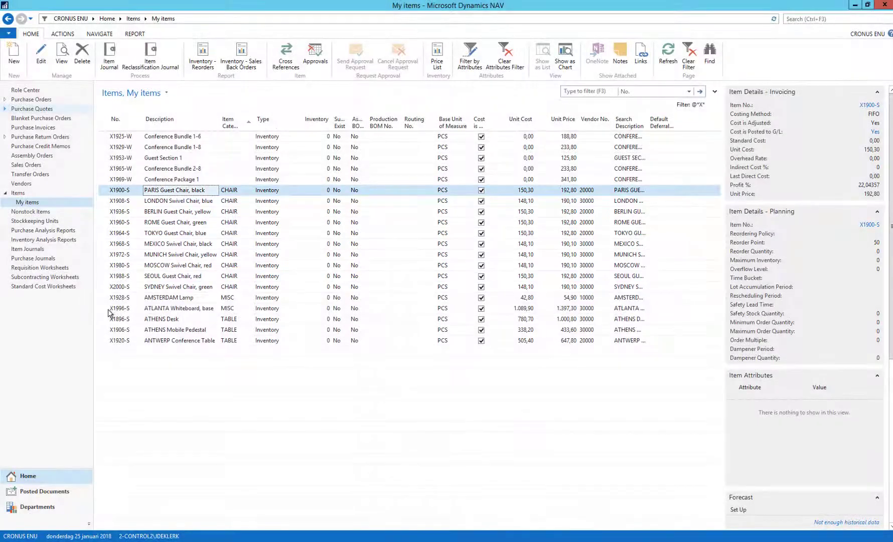
- Try to set the vendor item number of the ATHENS Desk (X1896-S) to 78554 and discard the unsaved change
double_click(109, 319)
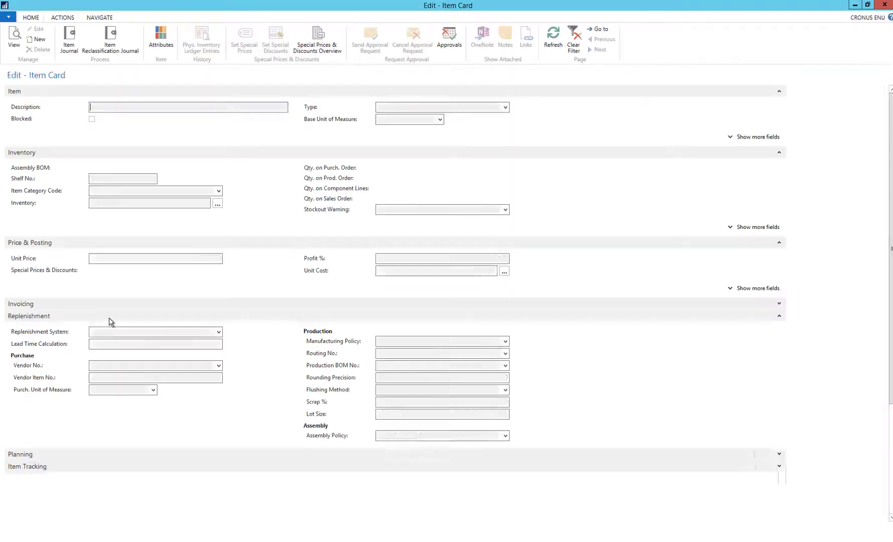
click(103, 377)
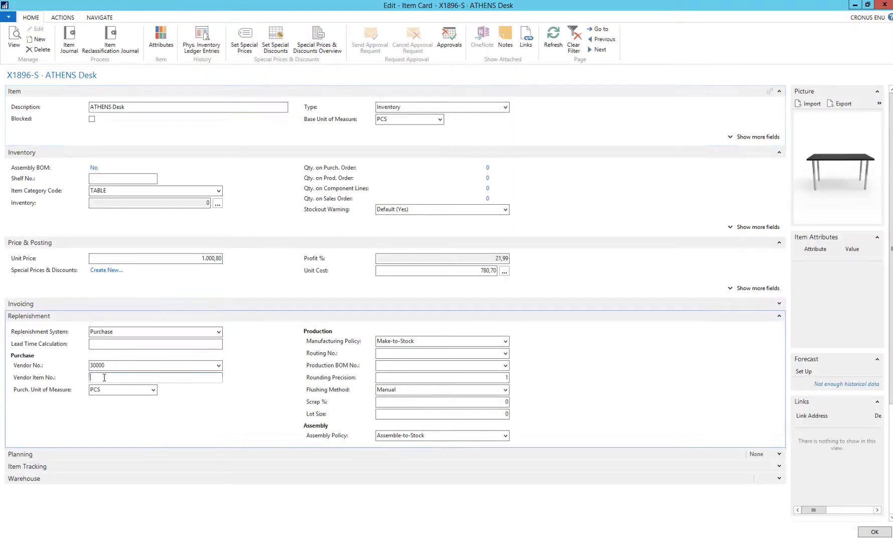
text(78546)
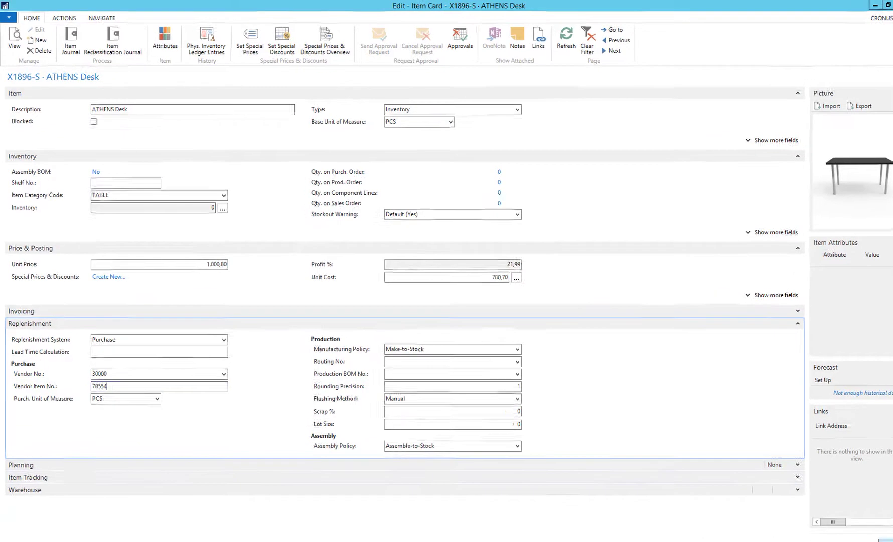
key(Tab)
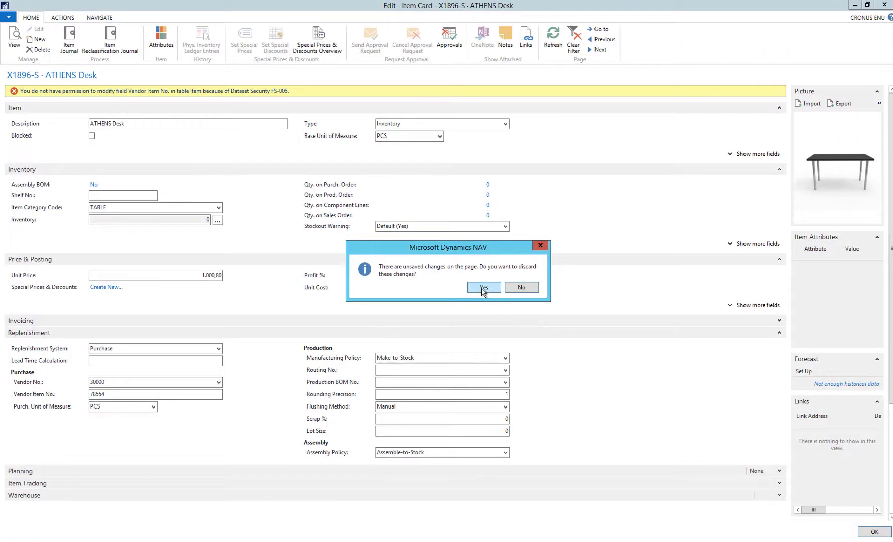
click(483, 287)
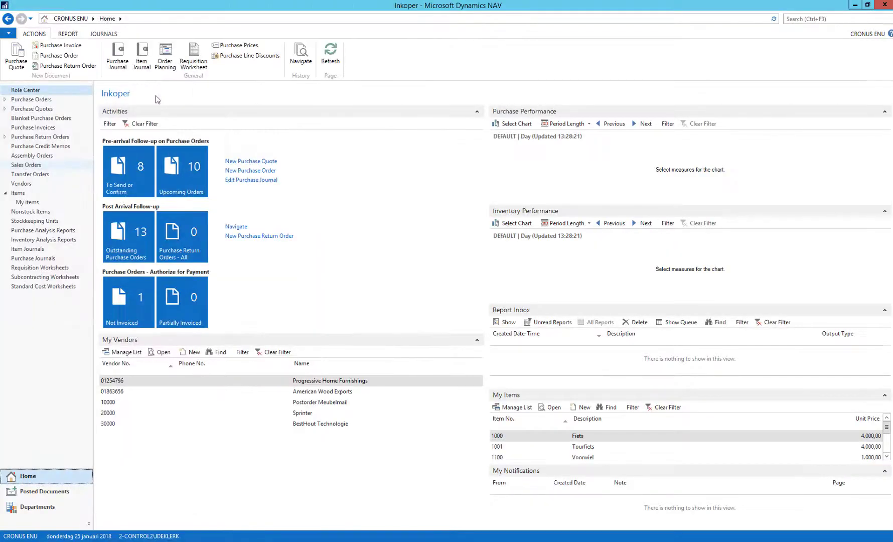
- Open the field security FS-005, Item management for purchaser, from the Field and Dataset Security department of Compliance
click(47, 508)
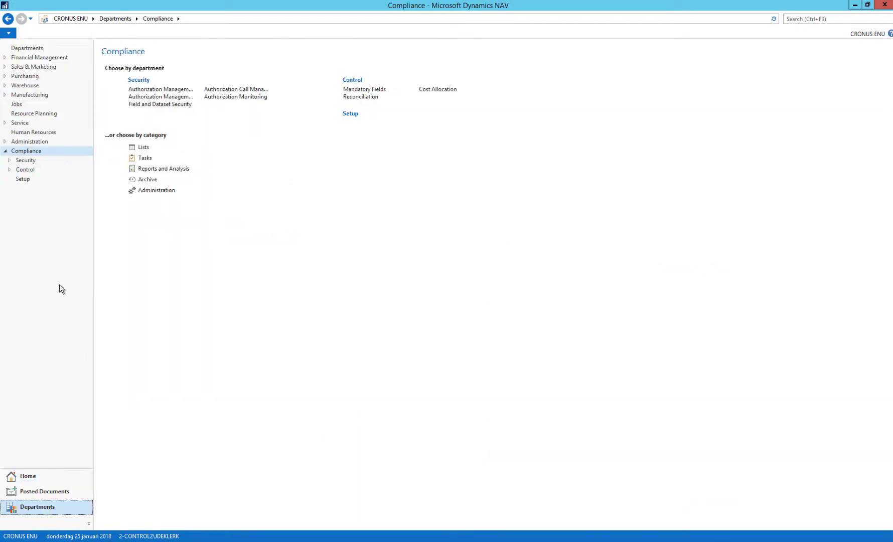
click(167, 105)
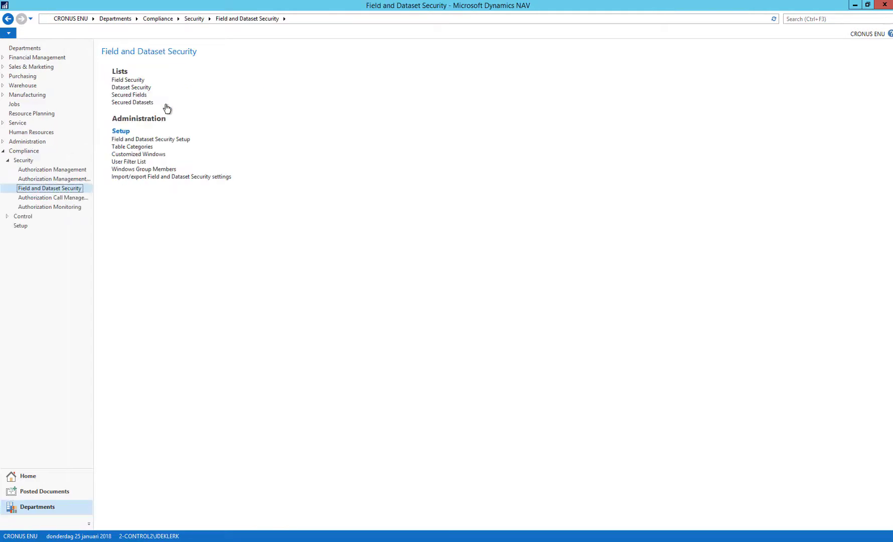
click(129, 81)
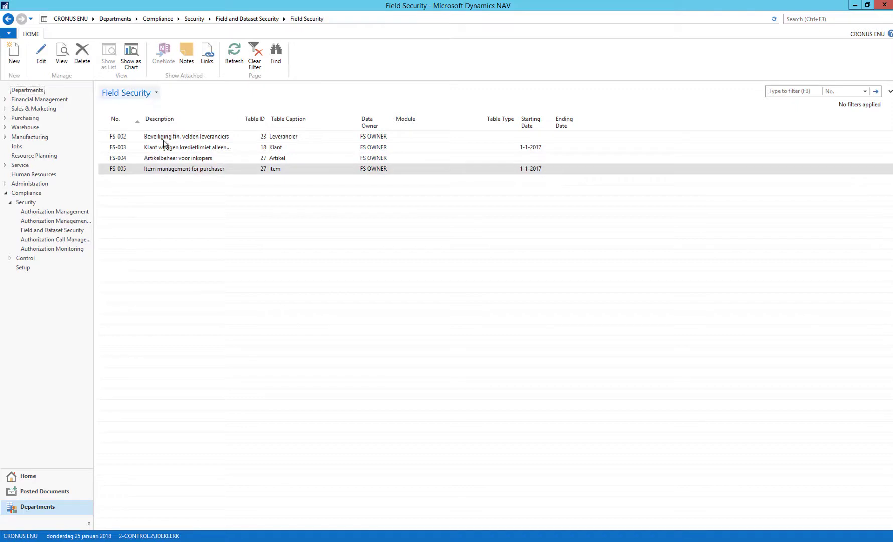
double_click(154, 169)
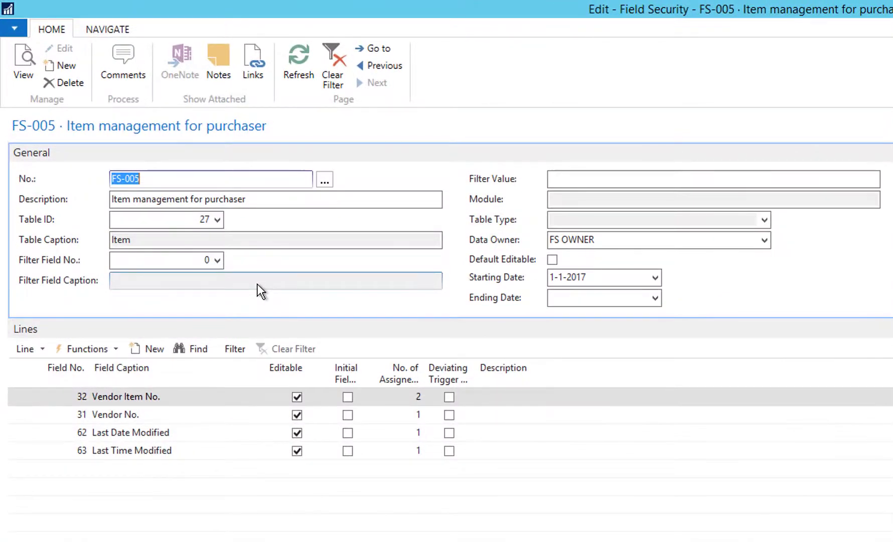
- Browse the object list of tables available for the Table ID of field security FS-005
click(217, 221)
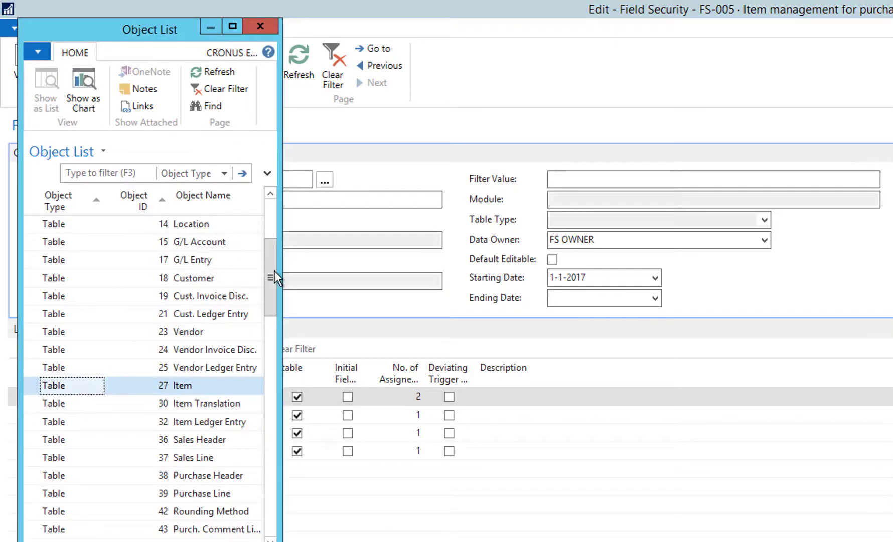
drag(271, 268, 268, 529)
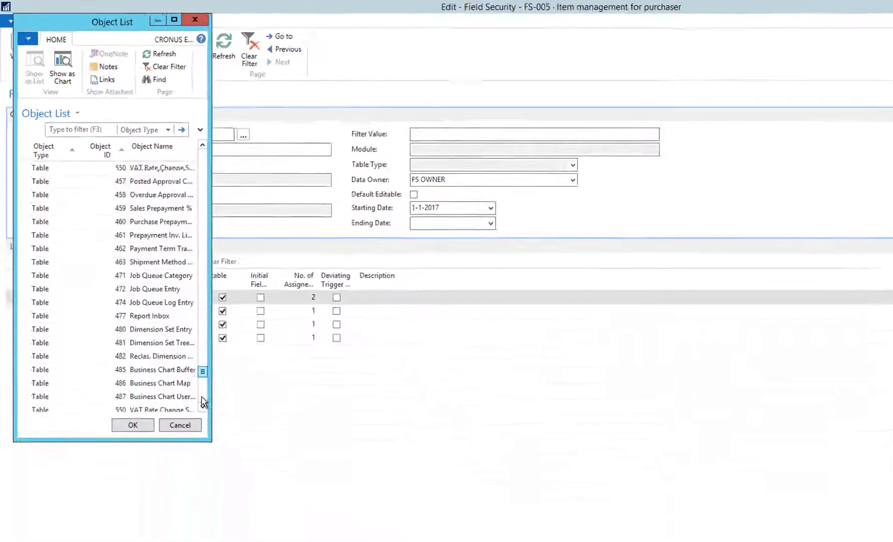
drag(203, 401, 204, 430)
click(158, 341)
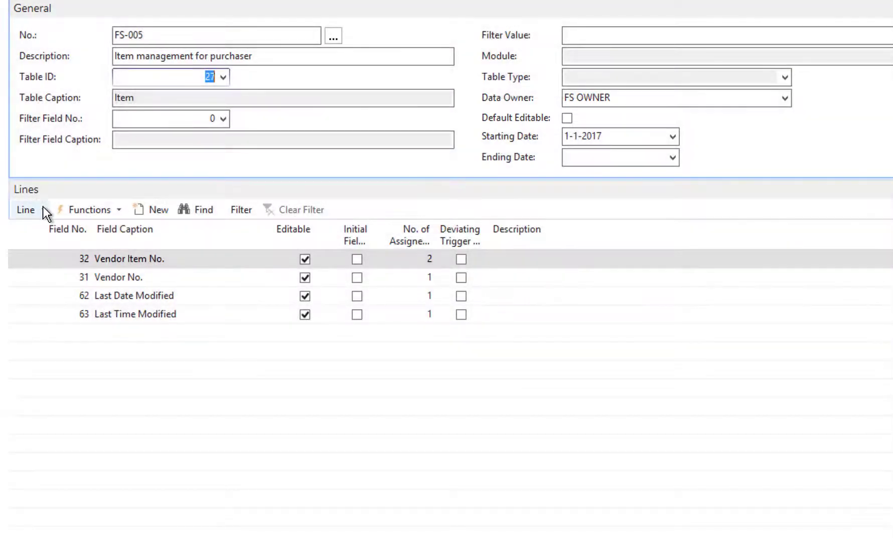
- Review the roles assigned to the Vendor Item No. line and close the list
click(43, 208)
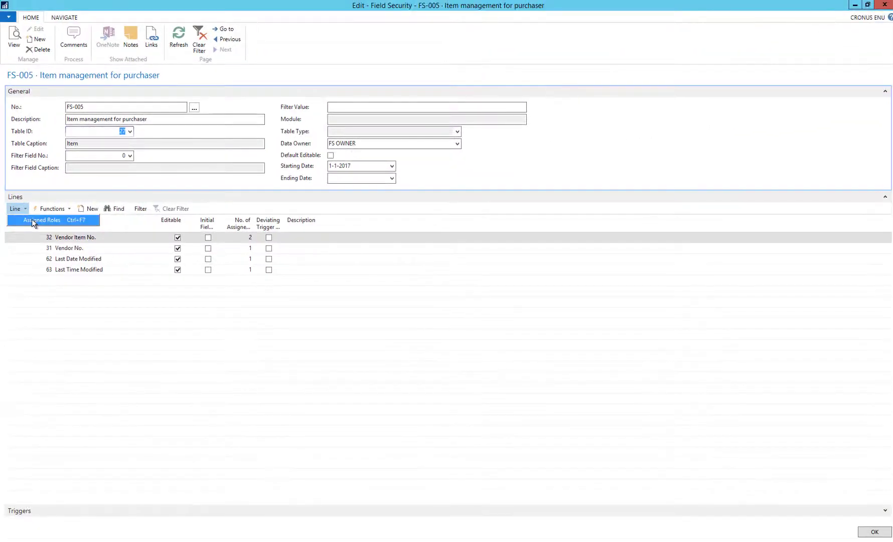
click(32, 220)
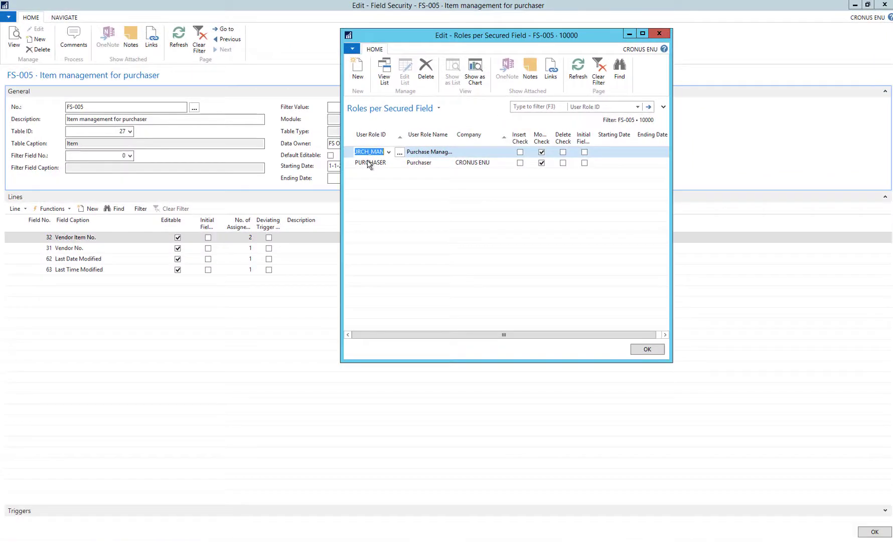
click(647, 350)
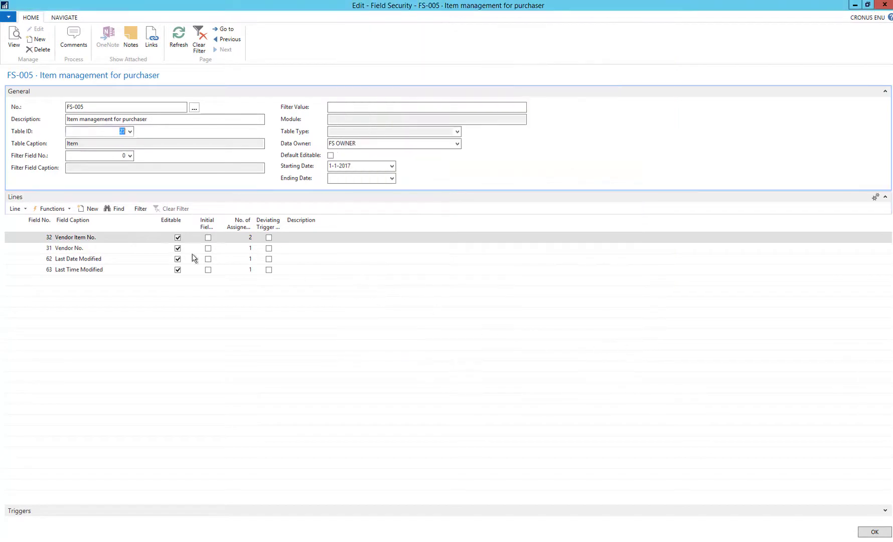
- Copy the roles linked to the Vendor Item No. line to all fields of this field security
click(54, 208)
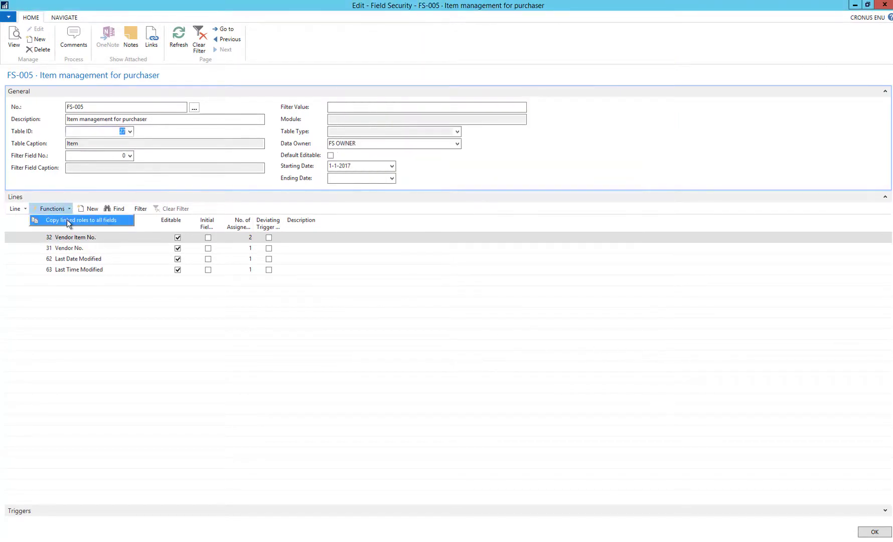
click(67, 219)
click(478, 292)
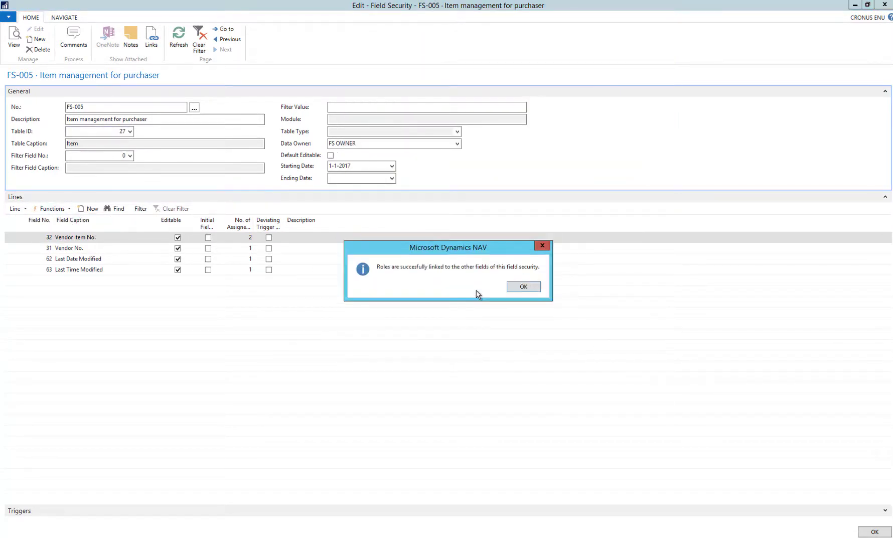
click(522, 291)
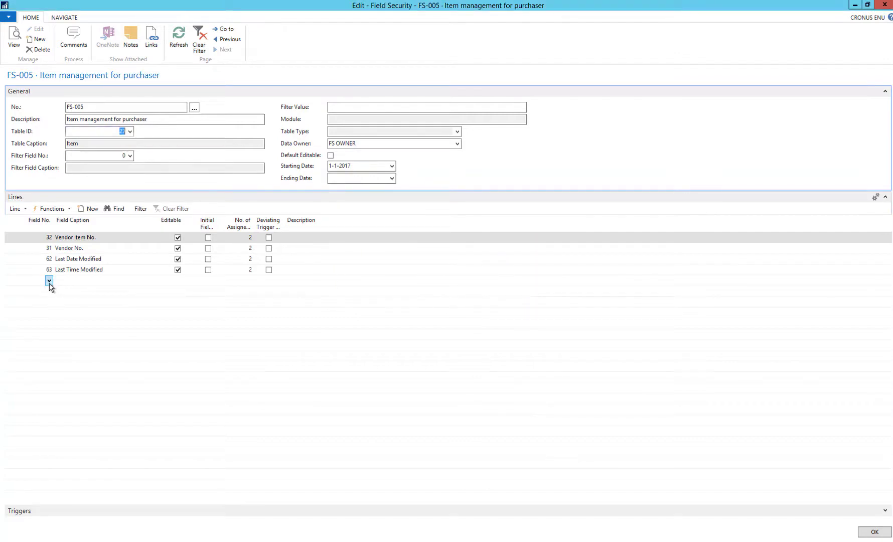
- Add a new secured field line for Unit Cost, filtering the field list by "unit cost"
click(49, 282)
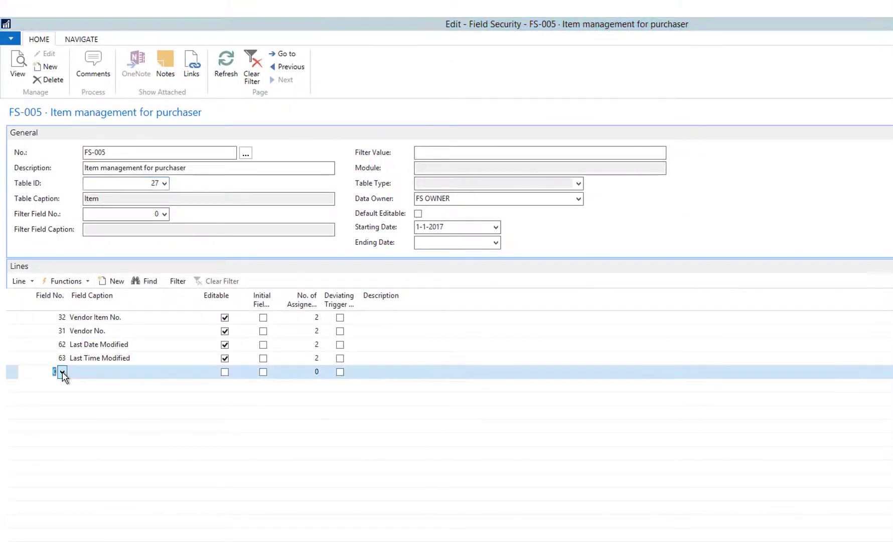
click(62, 372)
click(561, 153)
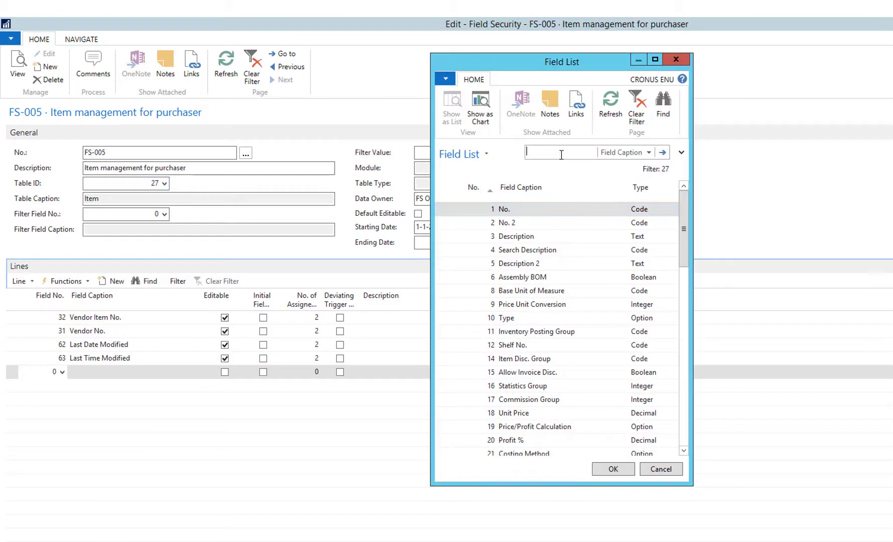
text(unit cost)
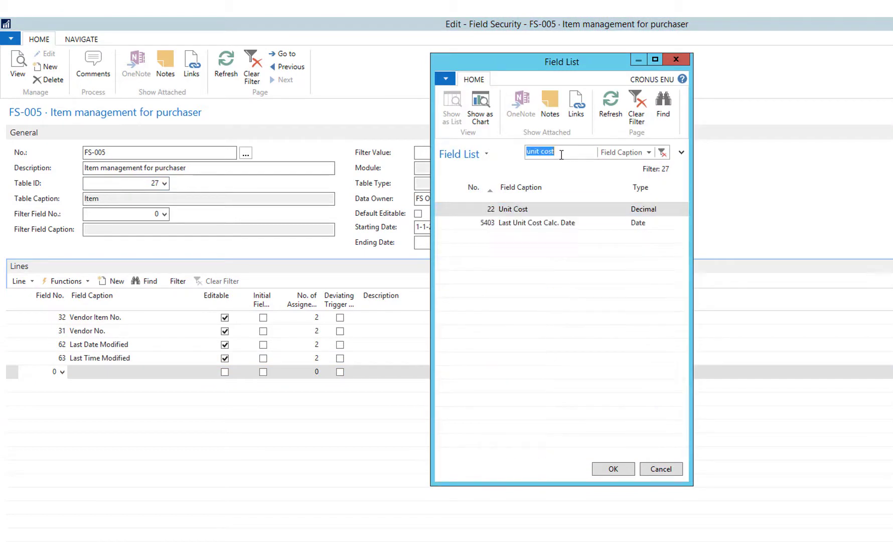
click(630, 469)
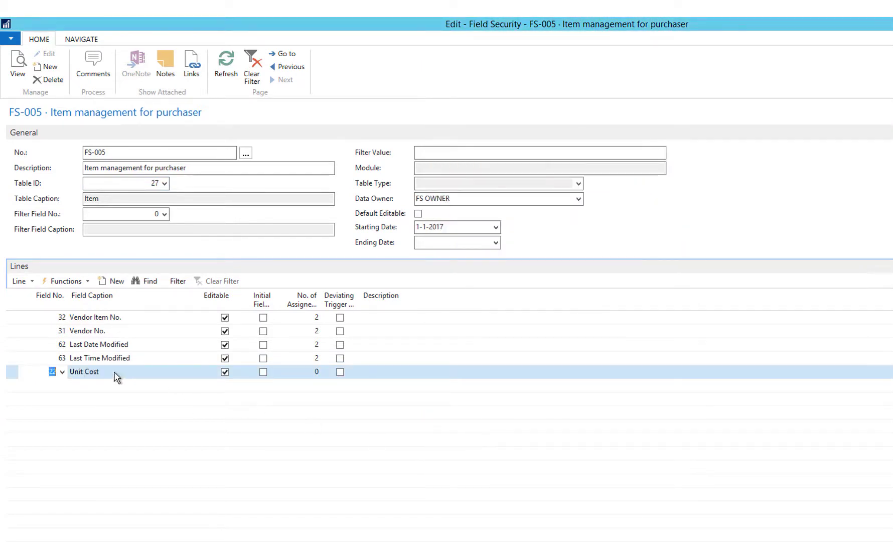
- Assign the PURCH_MAN user role to the Unit Cost line, filtering the role list by PUR, and close field security FS-005
click(31, 282)
click(54, 298)
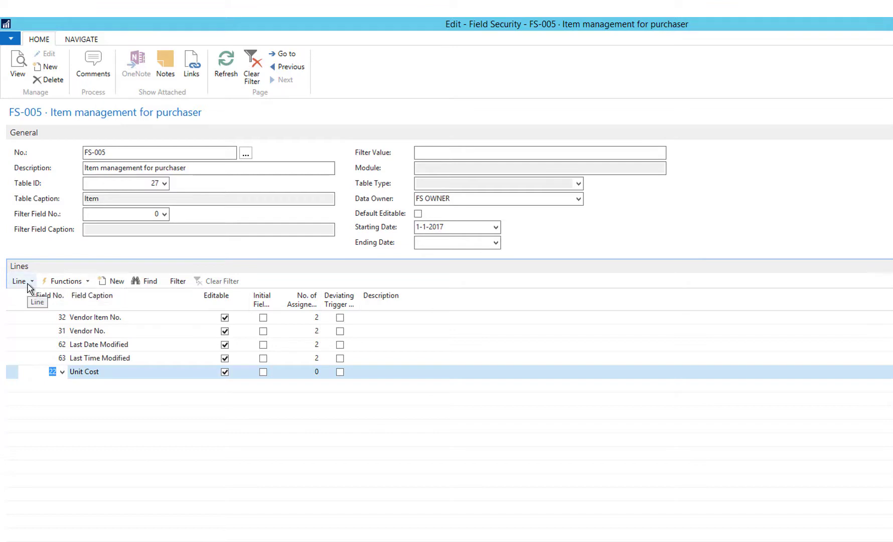
click(31, 282)
click(50, 297)
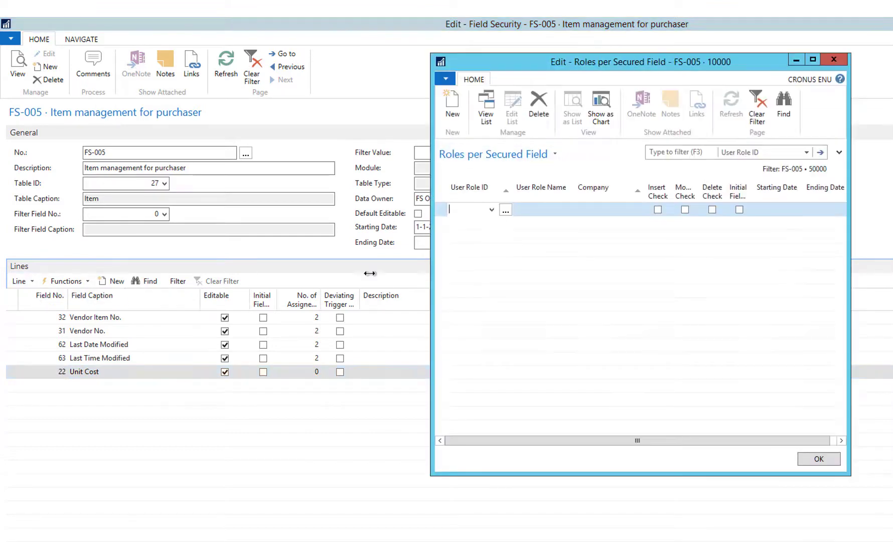
click(491, 210)
click(789, 170)
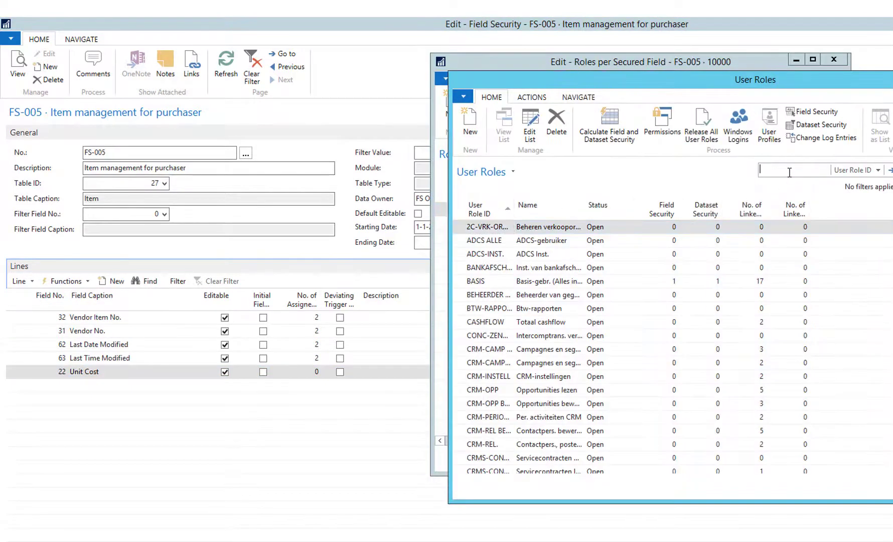
key(Return)
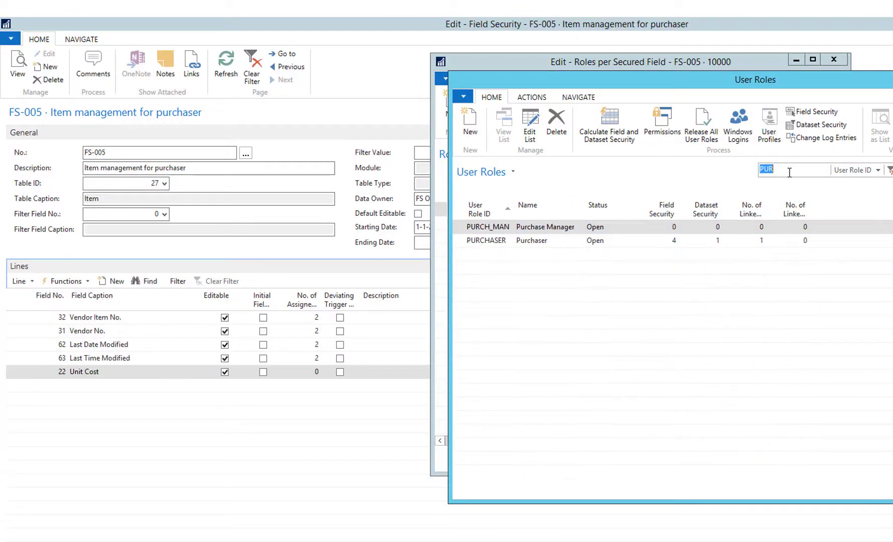
click(504, 228)
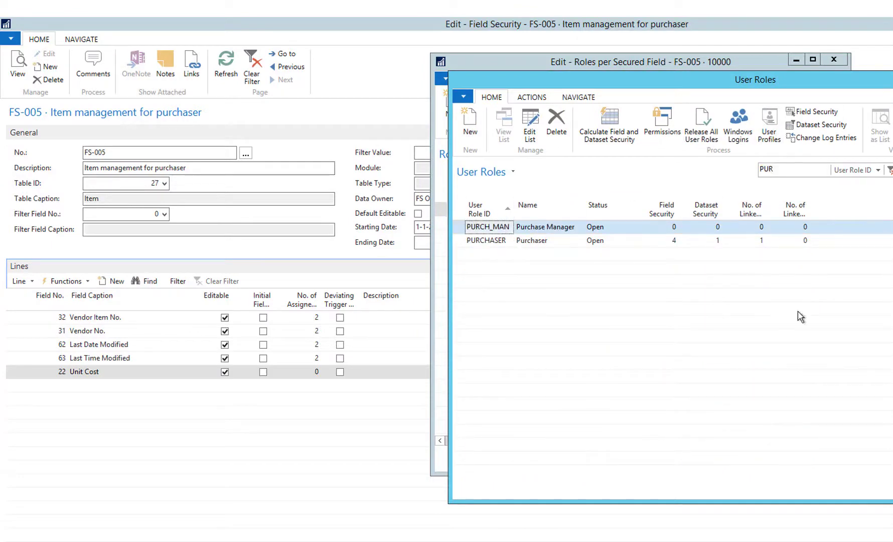
key(Return)
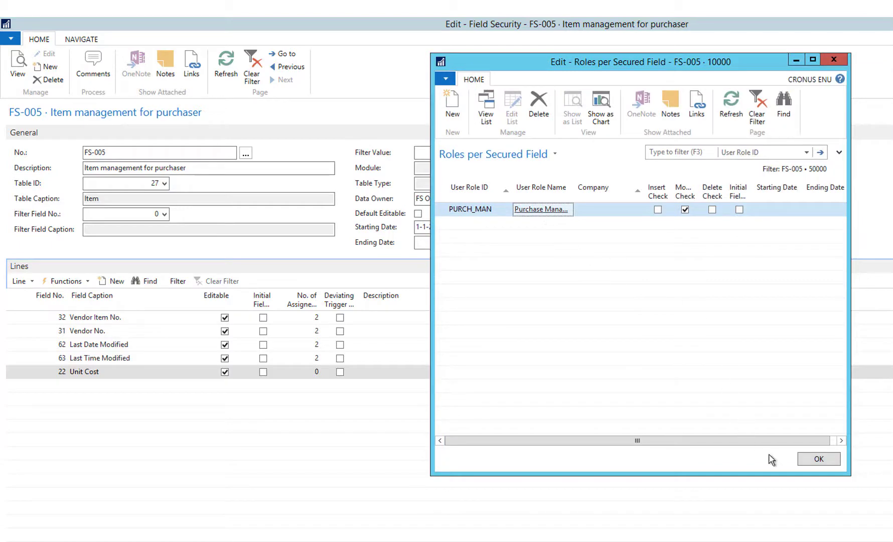
click(804, 459)
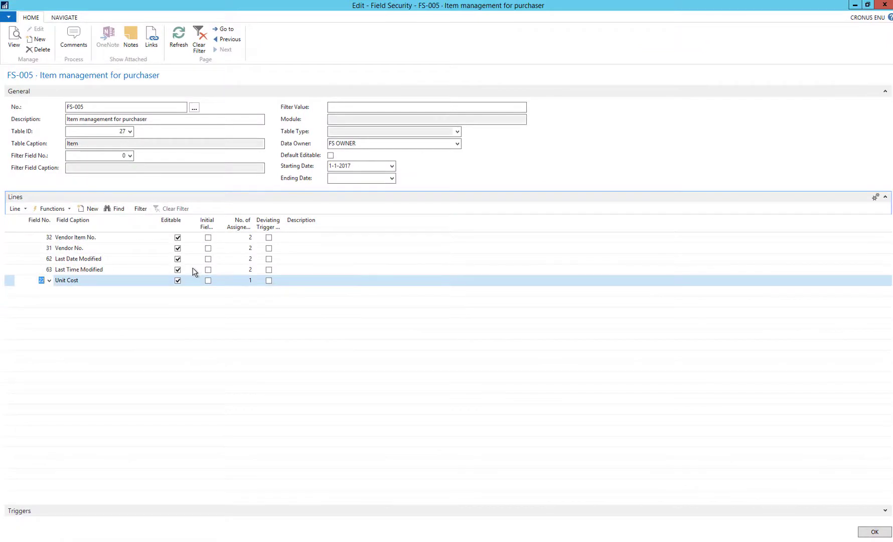
click(873, 534)
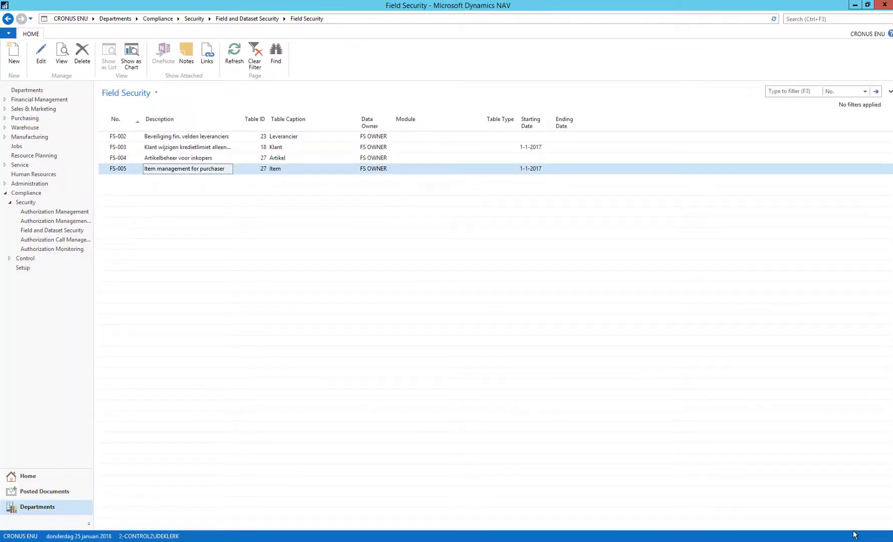
- View the My items list, and open dataset security DS-004, Item Chairs only, from Field and Dataset Security
click(27, 193)
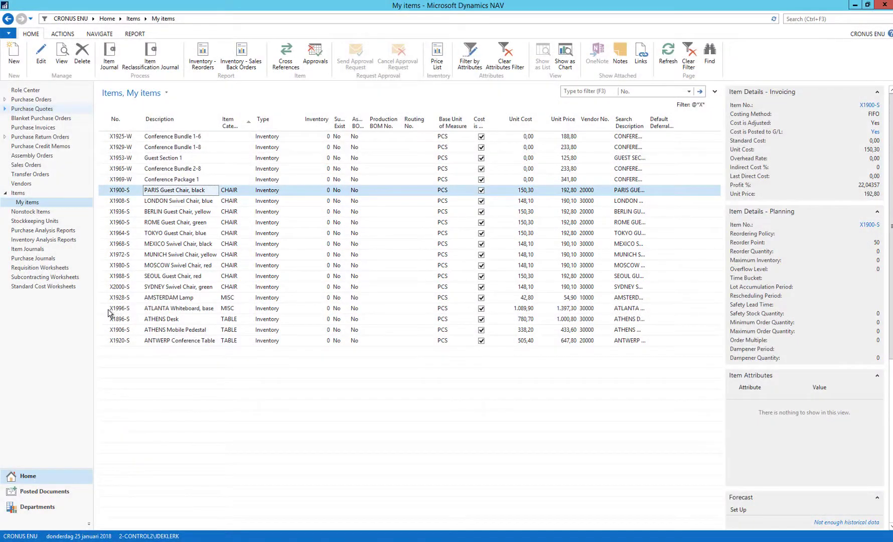
click(57, 232)
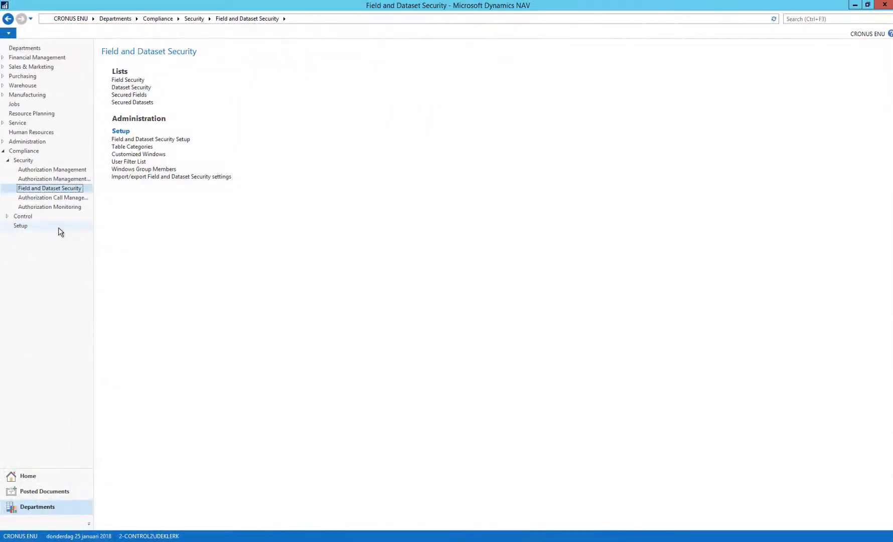
click(133, 88)
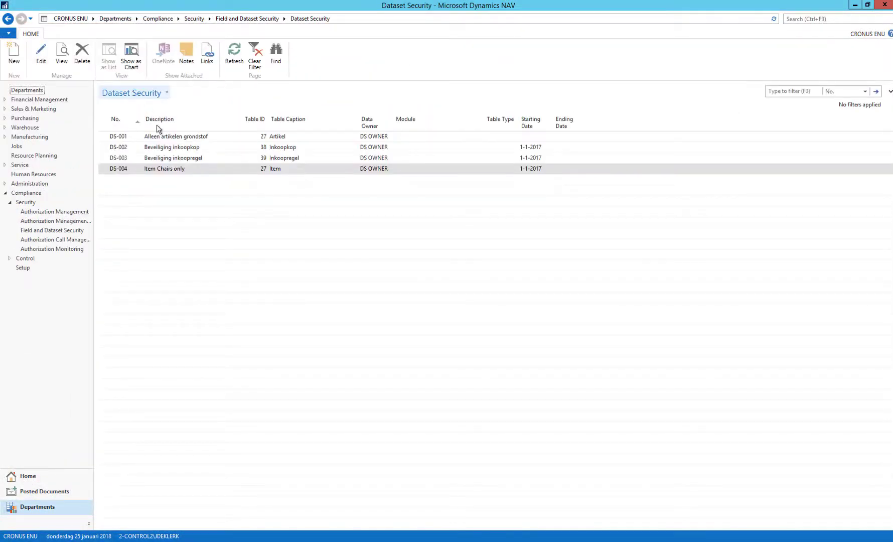
click(111, 170)
double_click(111, 169)
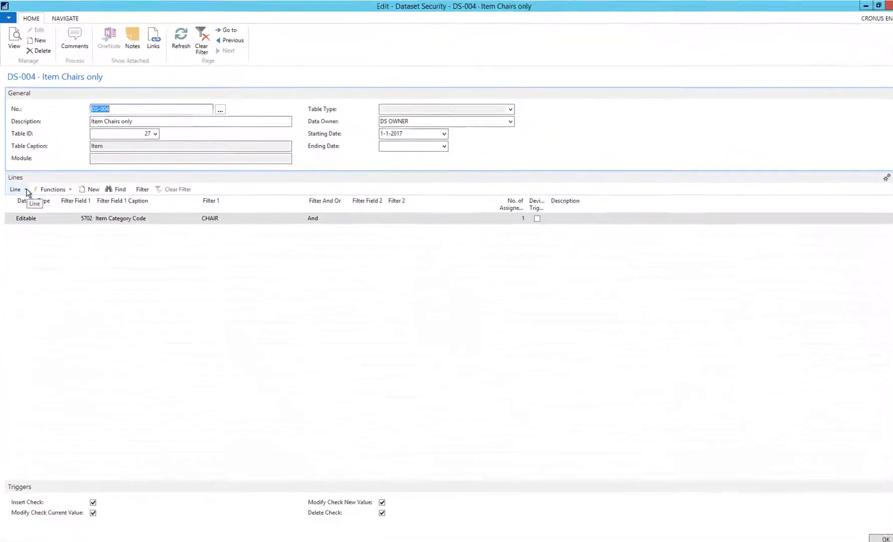
- Review the roles assigned to the Item Category Code line and close the dataset security card
click(16, 186)
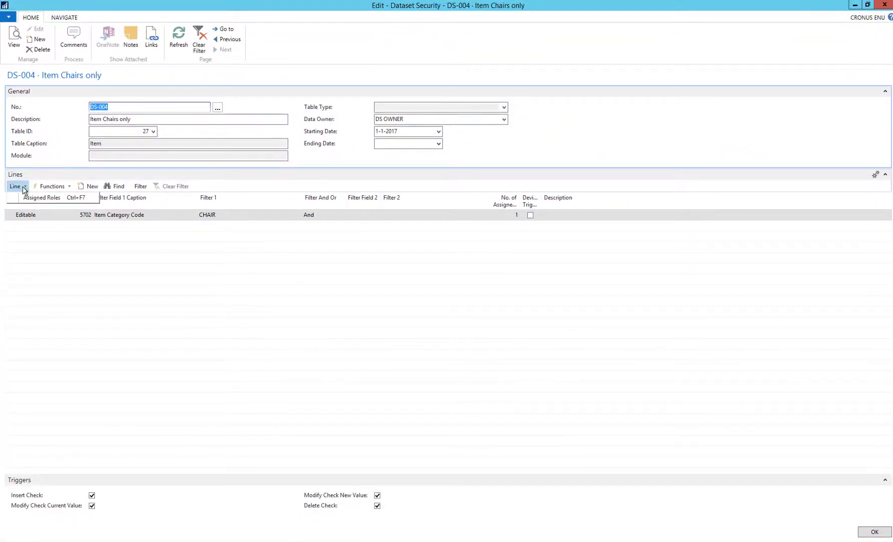
click(35, 197)
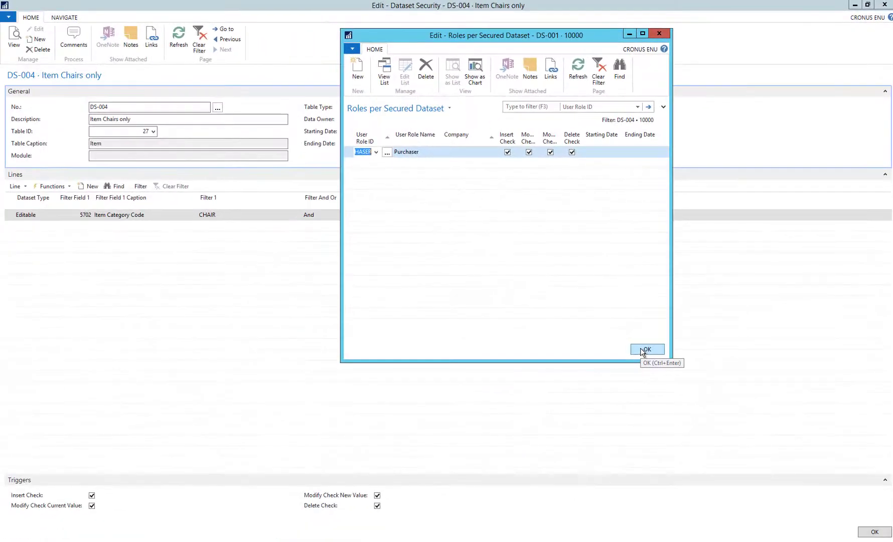
click(646, 349)
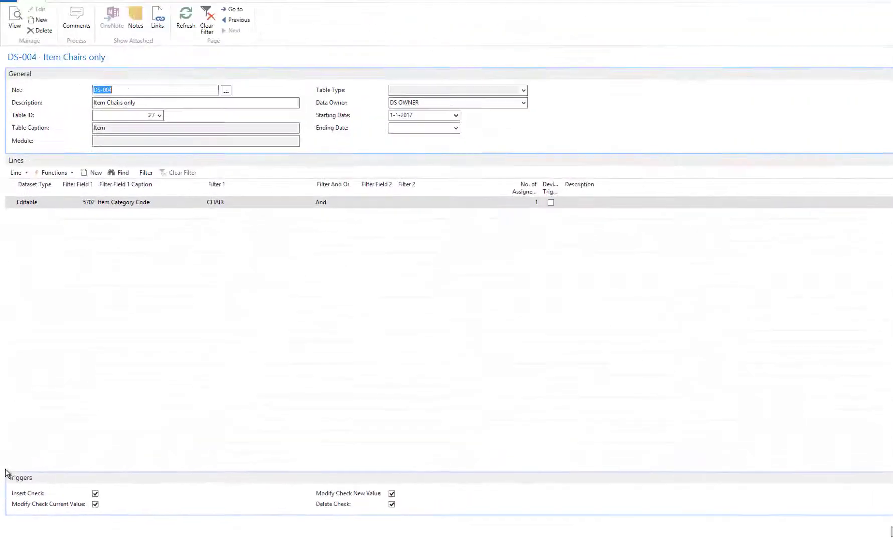
click(871, 531)
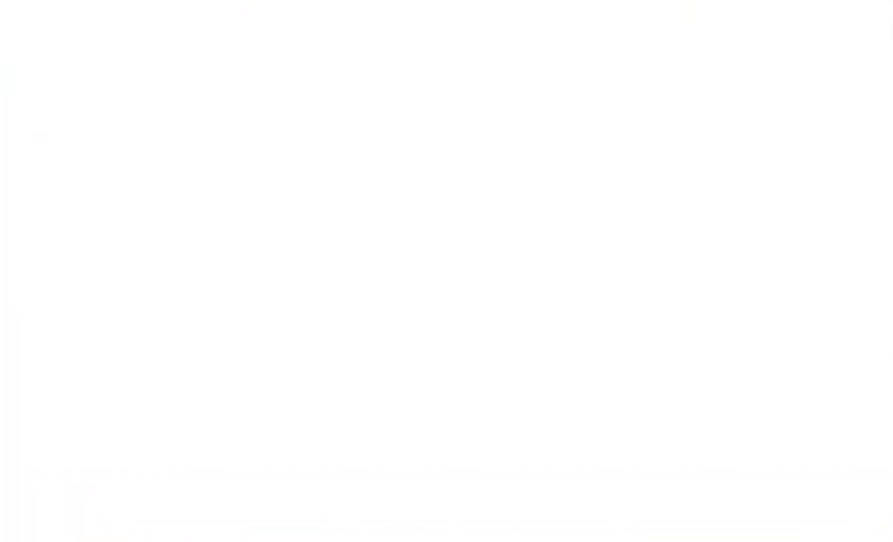